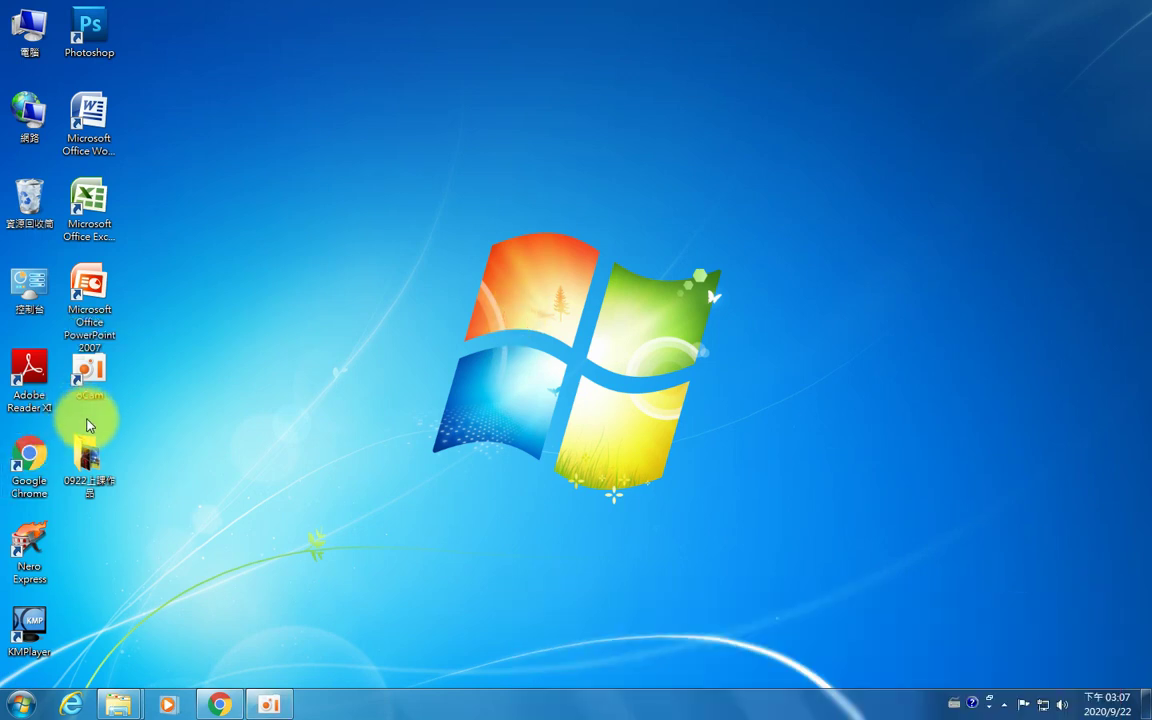
# Step: Check the ten photos in the 0922上課作品 folder, then start PowerPoint 2007 from the desktop shortcut
pyautogui.doubleClick(114, 461)
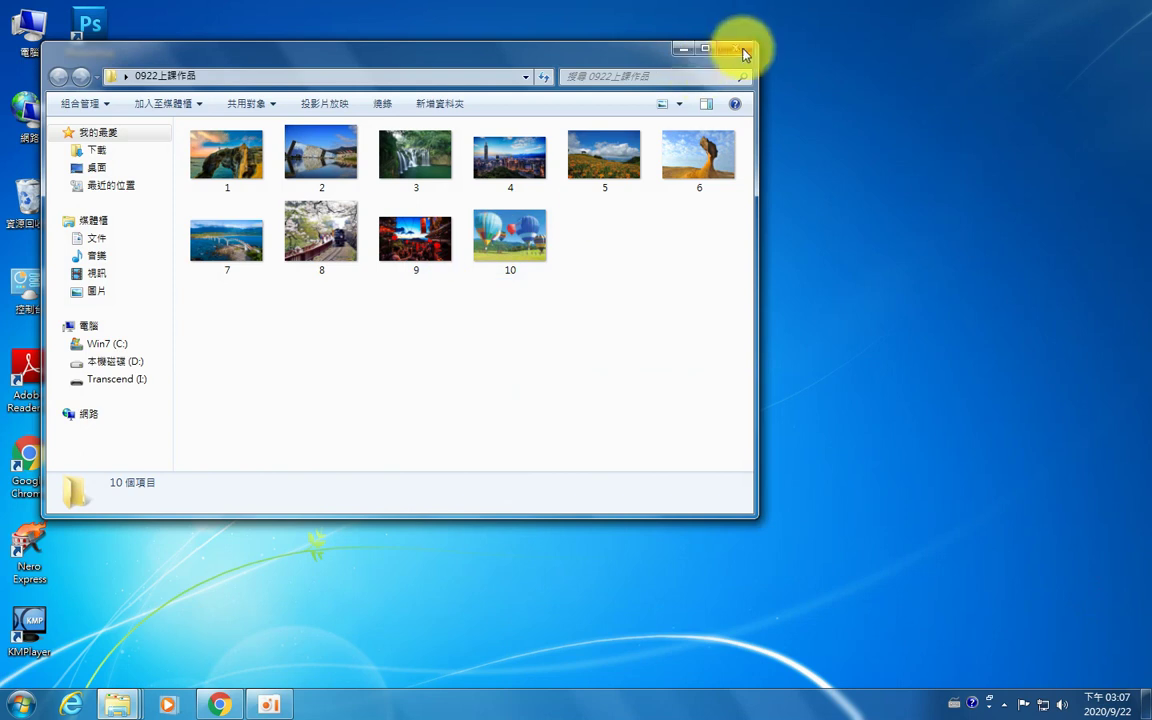
pyautogui.click(736, 49)
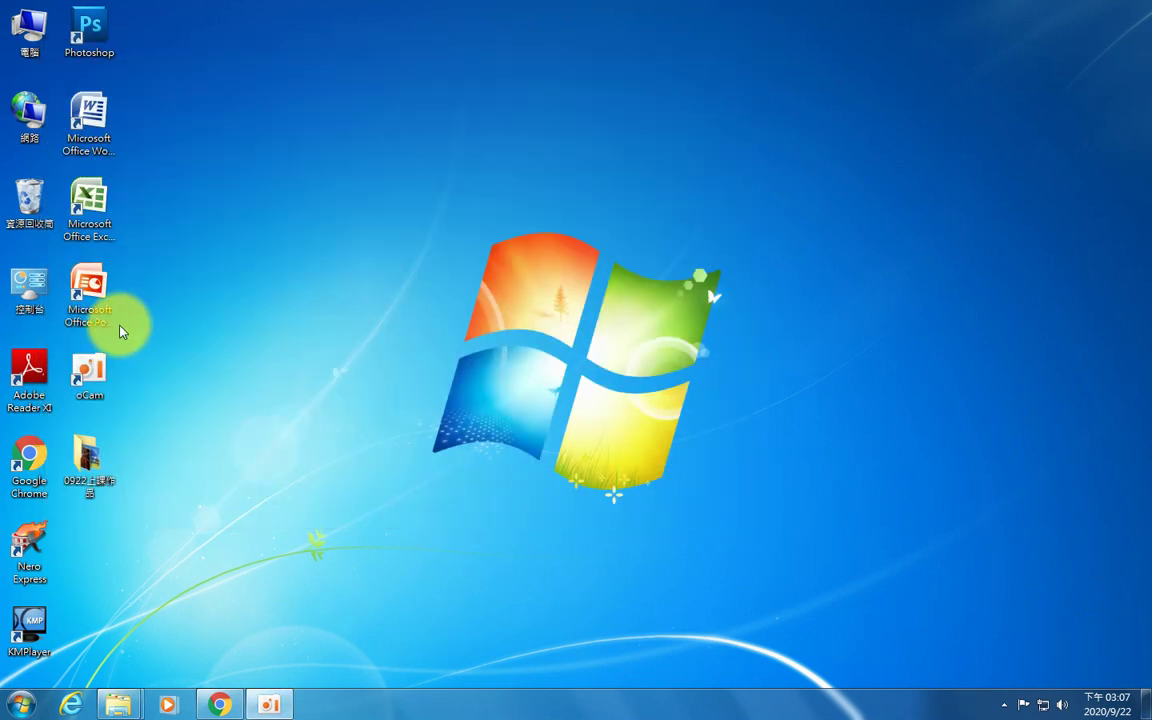
pyautogui.doubleClick(90, 298)
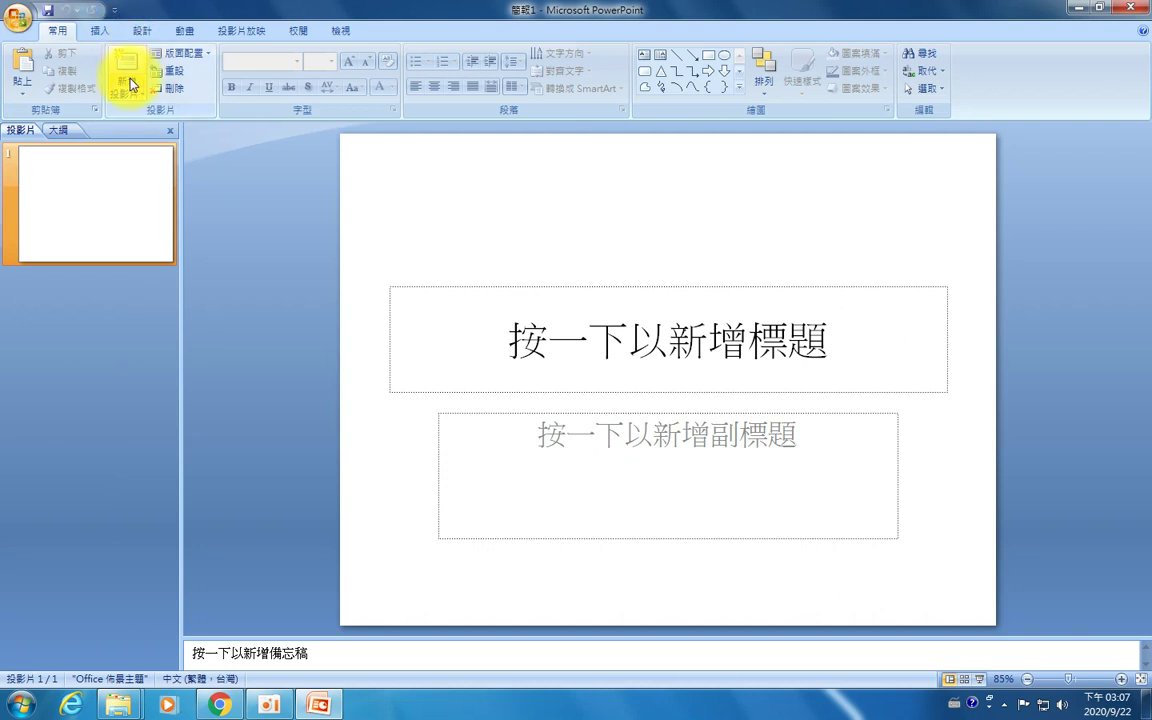
# Step: Choose New Photo Album (新增相簿) from the Insert tab's Photo Album menu
pyautogui.click(101, 31)
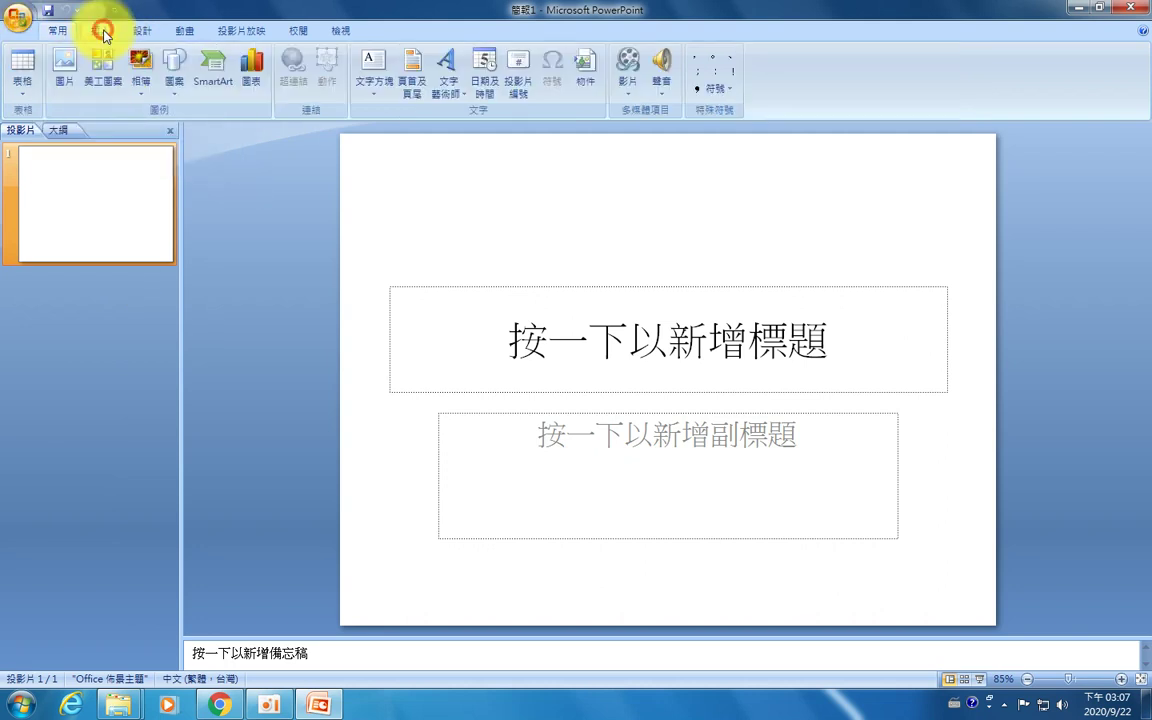
pyautogui.click(136, 88)
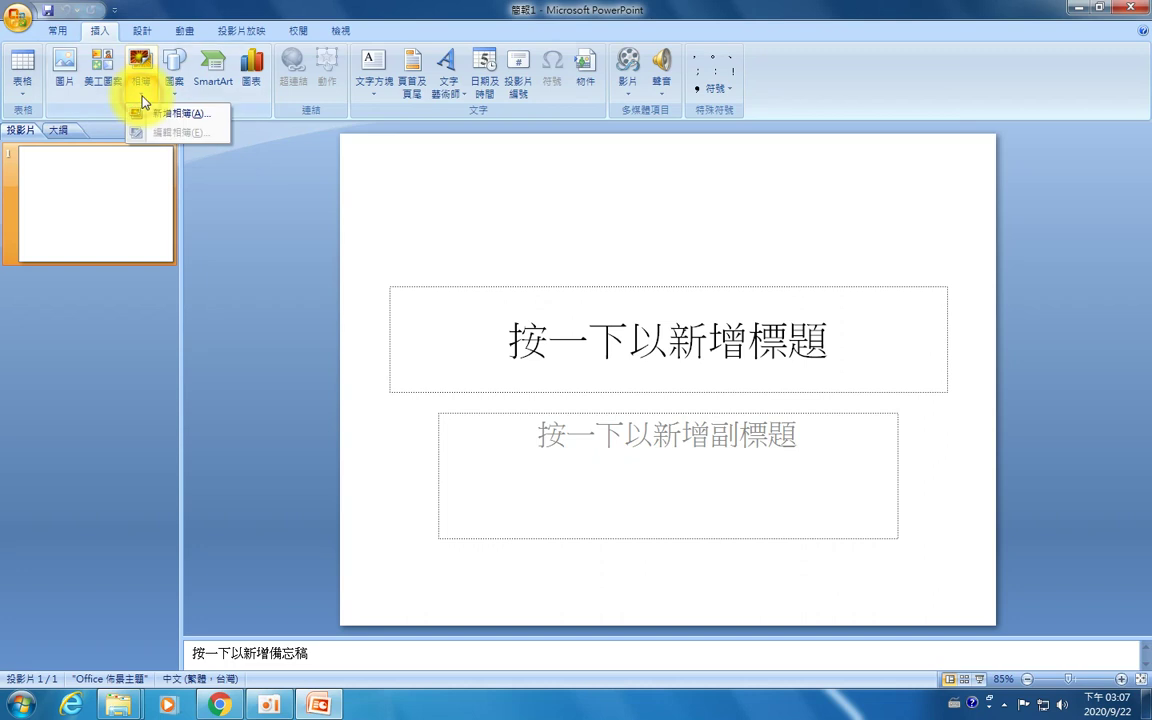
pyautogui.click(207, 121)
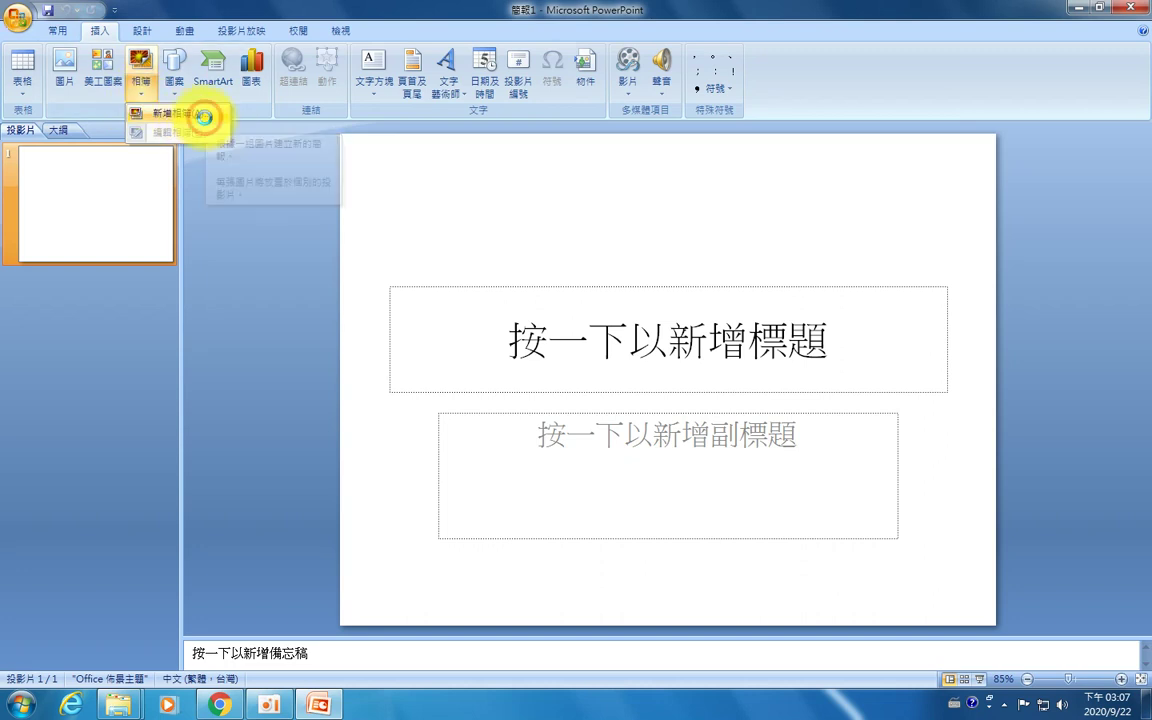
# Step: Browse for album pictures in the Desktop > 0922上課作品 folder
pyautogui.moveTo(434, 196); pyautogui.dragTo(379, 165)
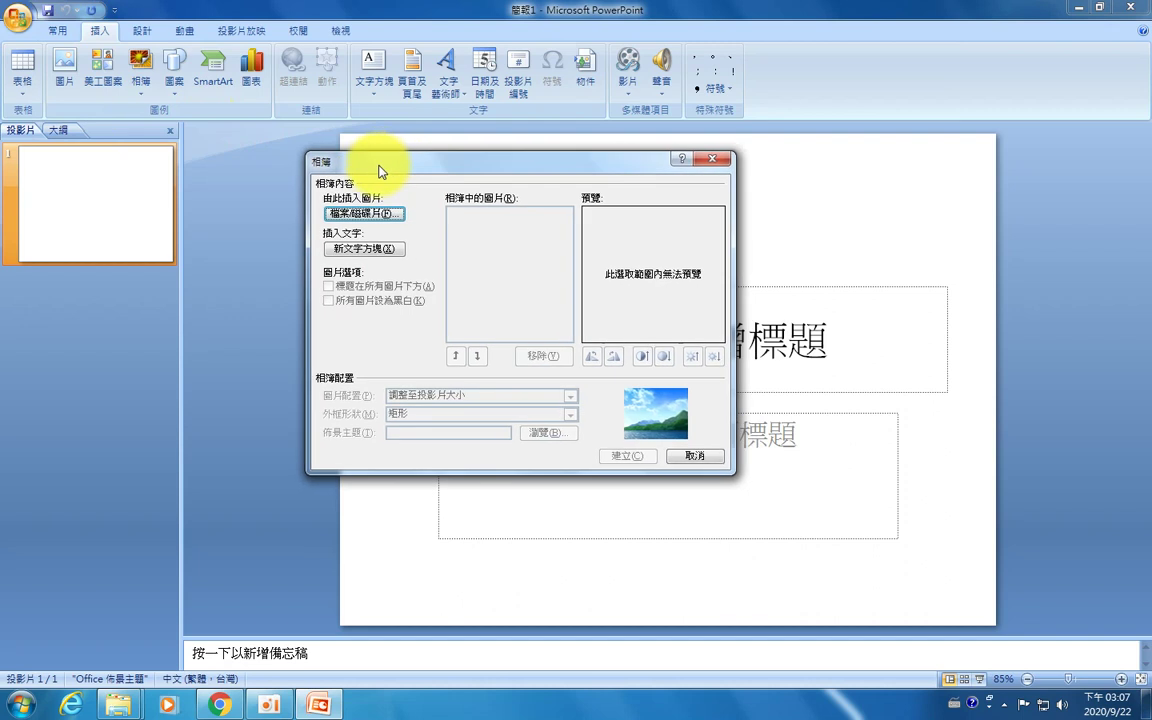
pyautogui.click(369, 215)
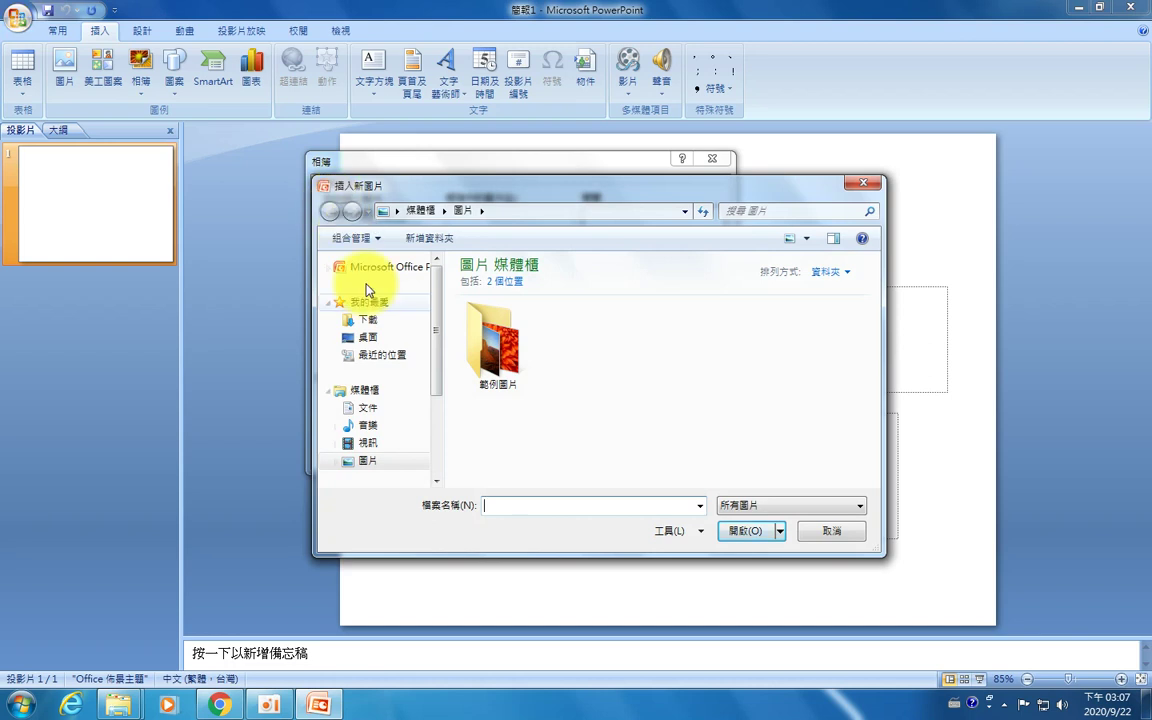
pyautogui.click(387, 336)
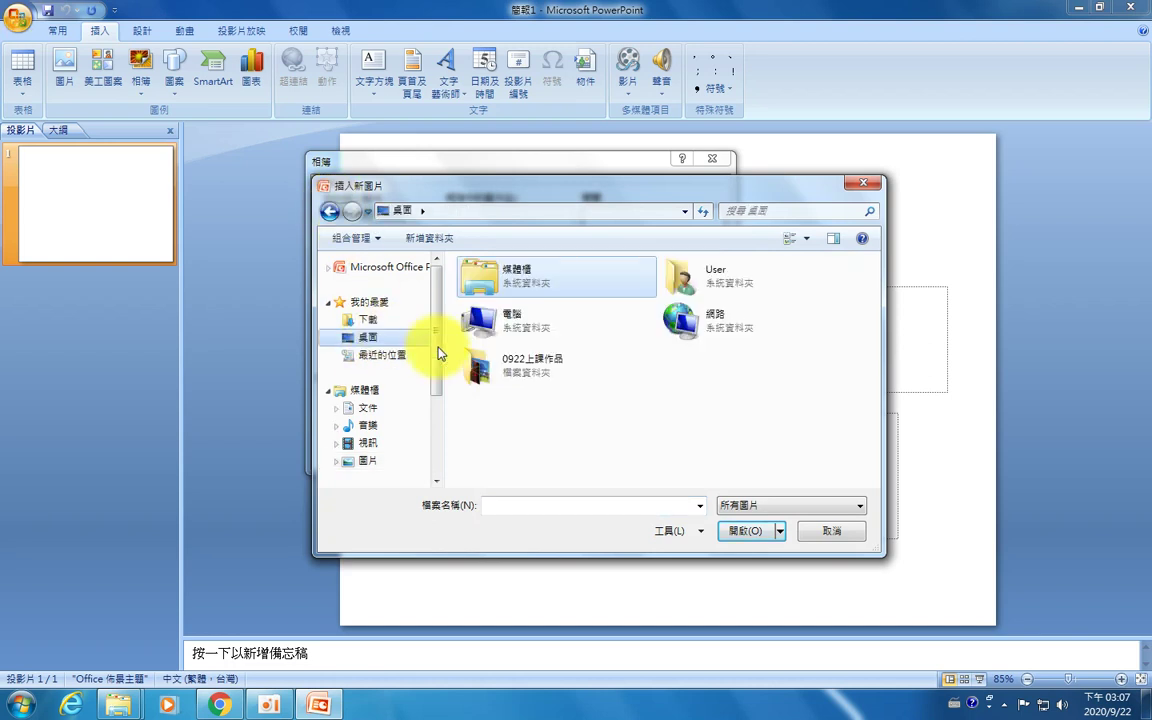
pyautogui.doubleClick(547, 378)
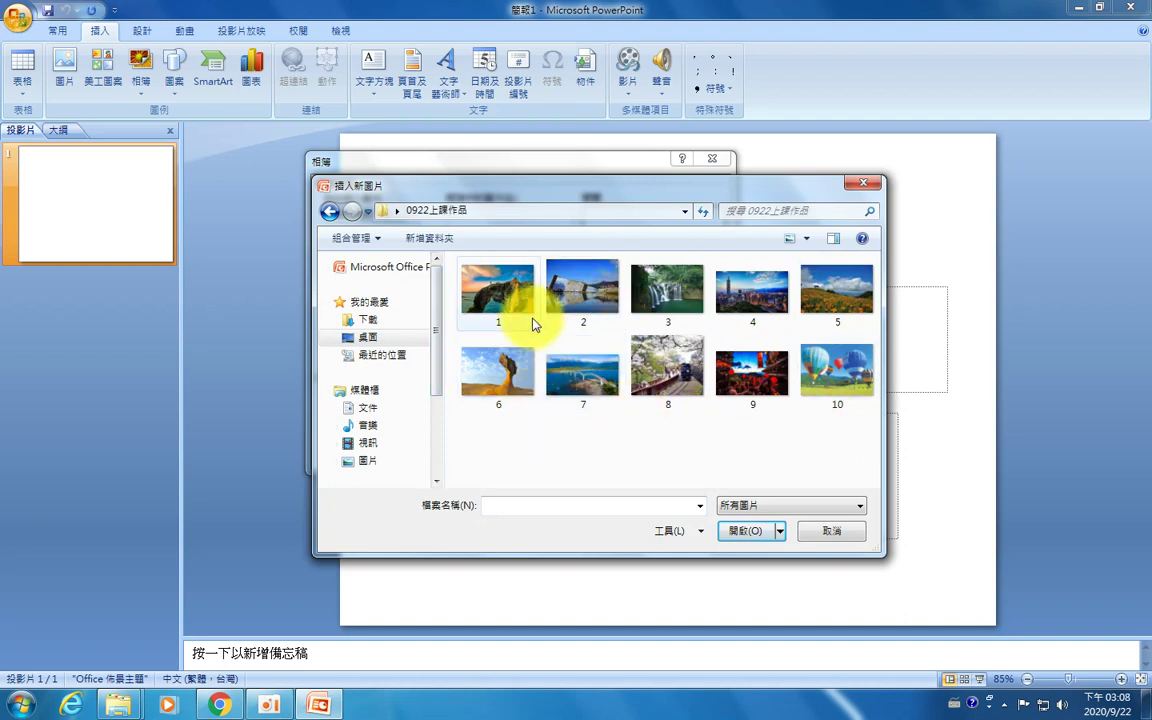
# Step: Select all ten photos with Ctrl+A and insert them into the album list
pyautogui.moveTo(866, 446)
pyautogui.mouseDown()
pyautogui.moveTo(640, 323)
pyautogui.moveTo(475, 298)
pyautogui.mouseUp()
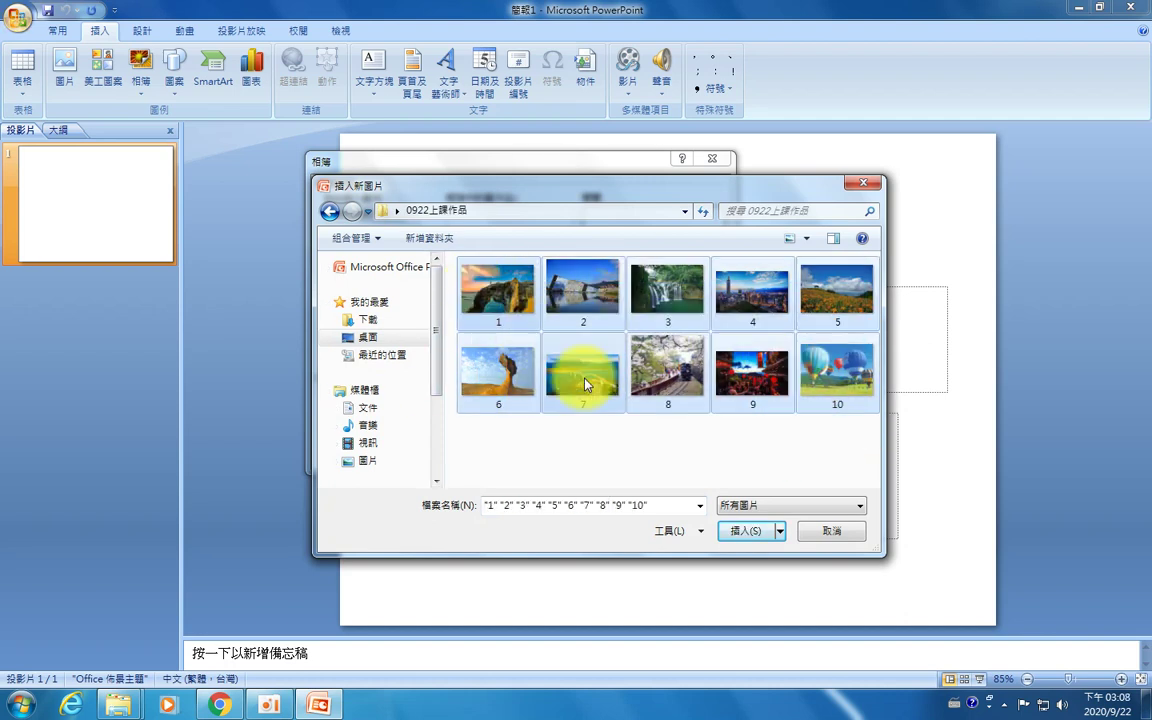
pyautogui.click(866, 430)
pyautogui.moveTo(866, 430); pyautogui.dragTo(495, 298)
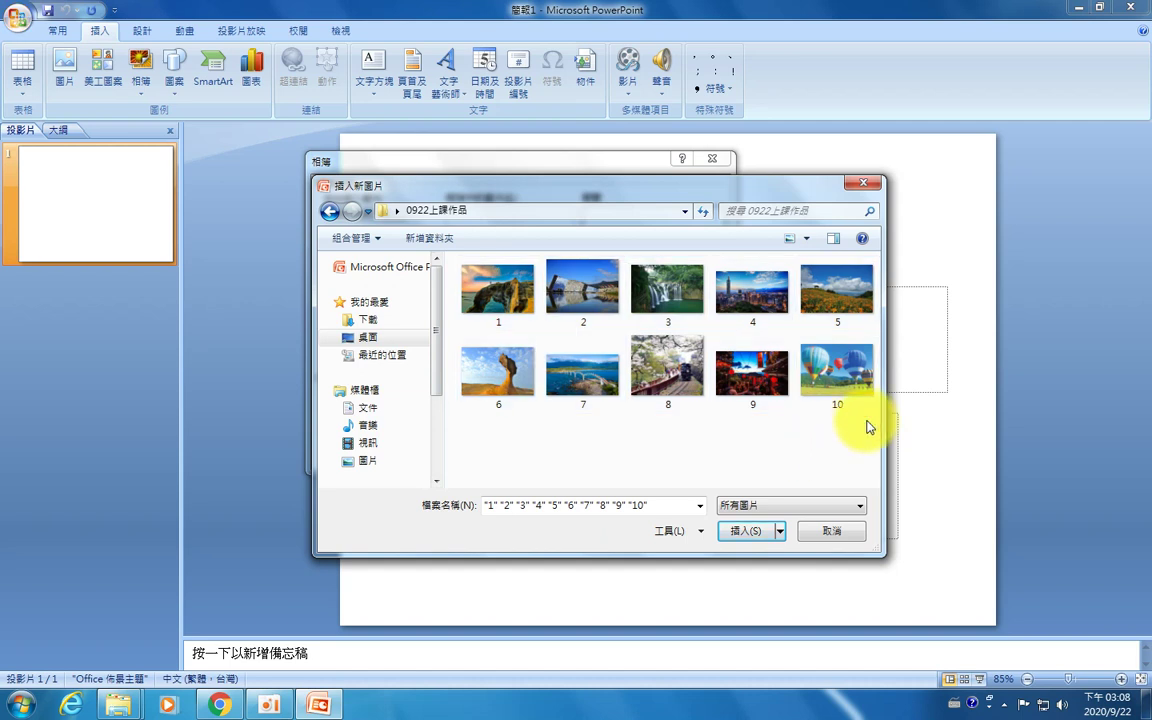
pyautogui.click(590, 449)
pyautogui.click(855, 381)
pyautogui.moveTo(855, 381)
pyautogui.mouseDown()
pyautogui.moveTo(740, 407)
pyautogui.moveTo(815, 410)
pyautogui.mouseUp()
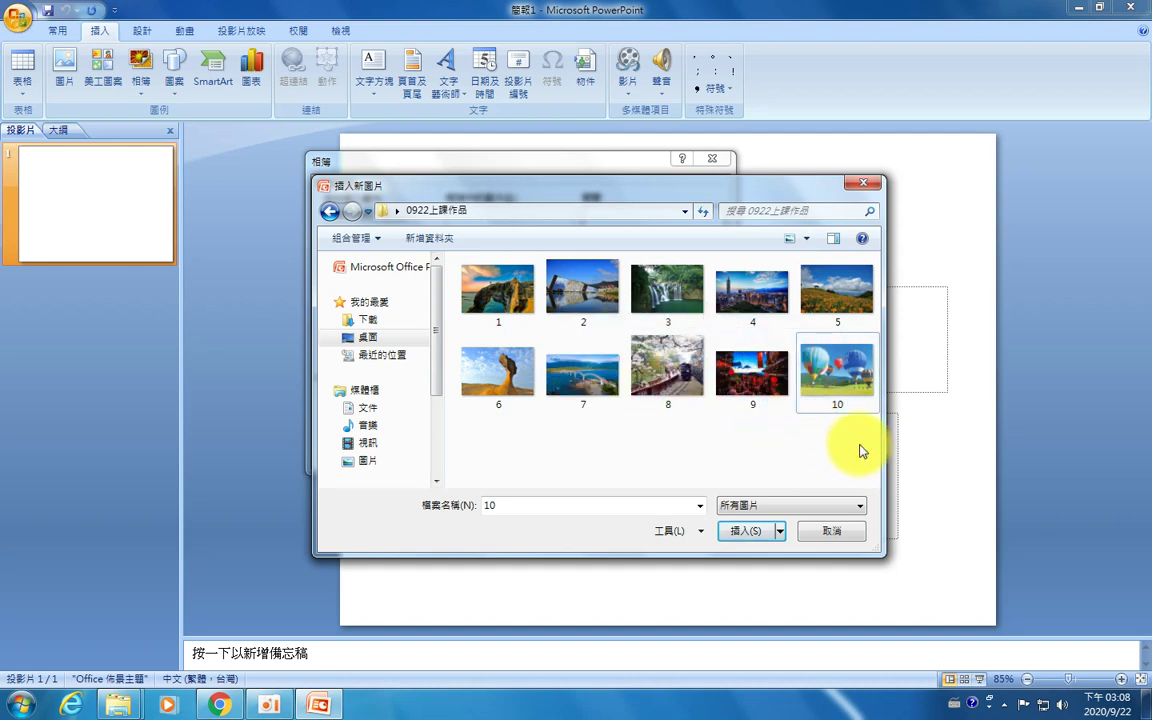
pyautogui.moveTo(866, 442); pyautogui.dragTo(562, 287)
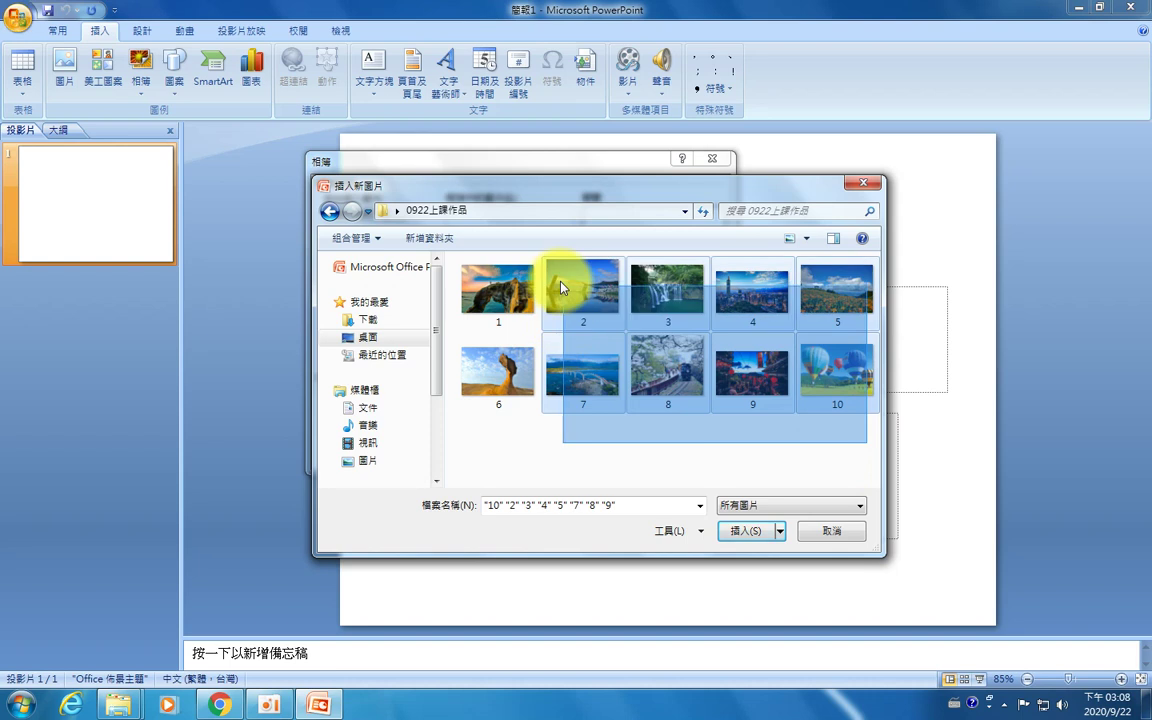
pyautogui.click(588, 364)
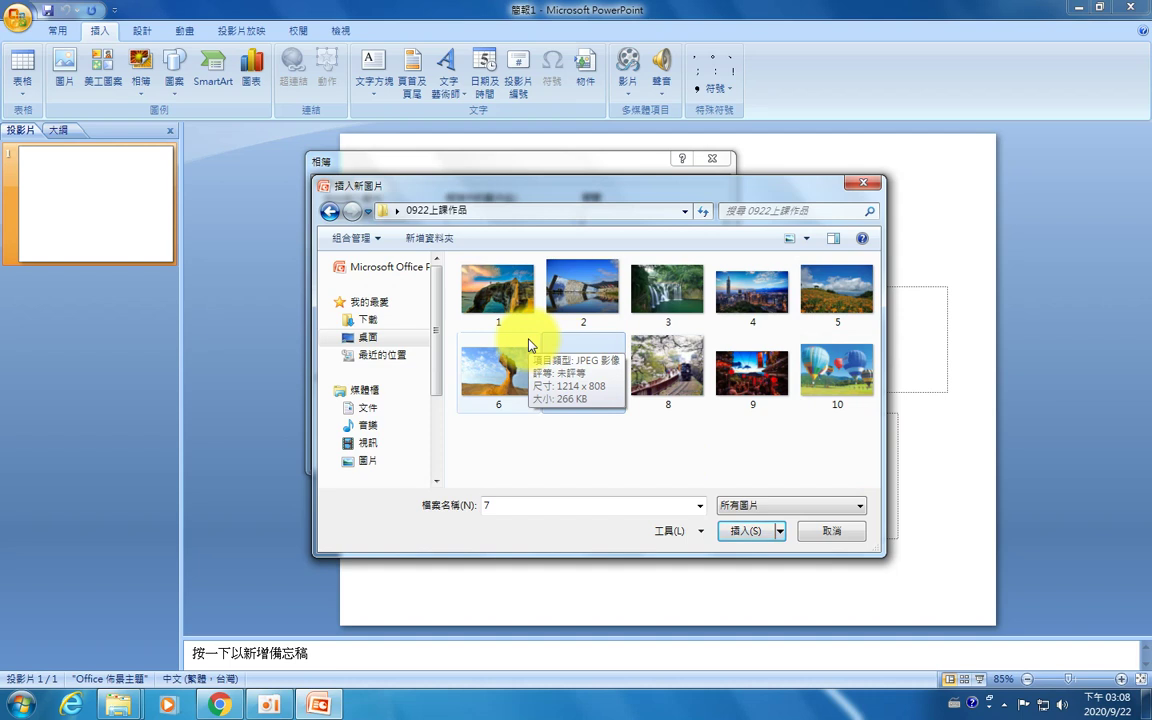
pyautogui.hotkey('ctrl', 'a')
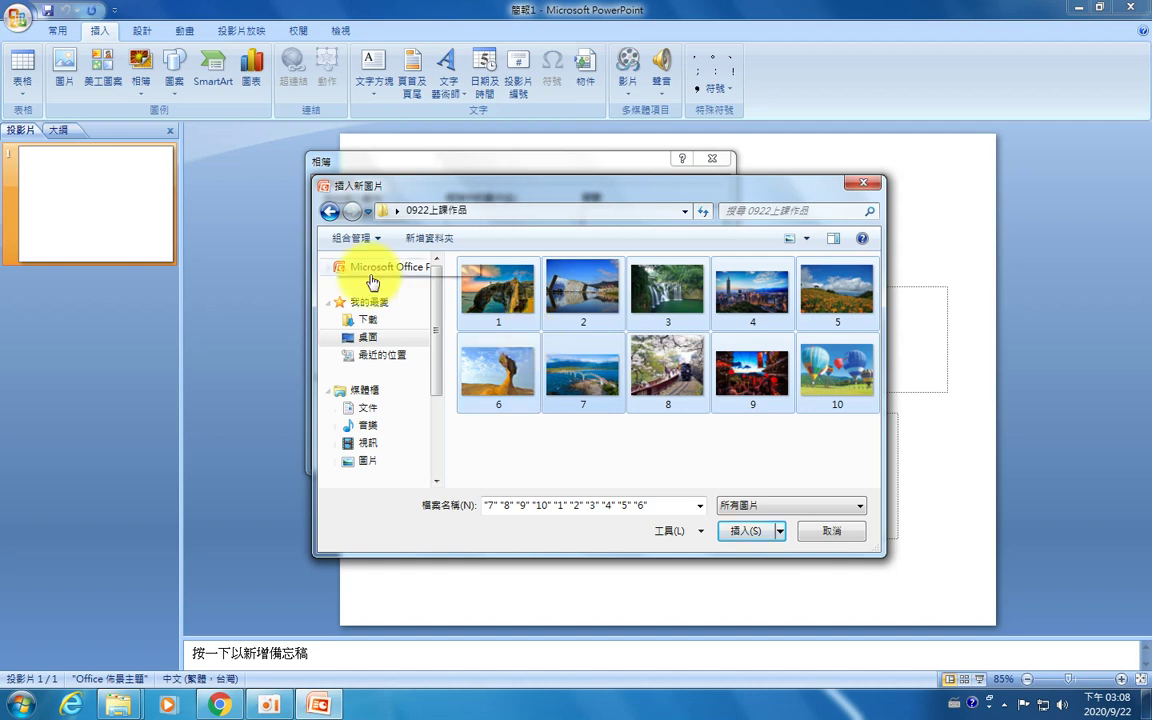
pyautogui.click(750, 532)
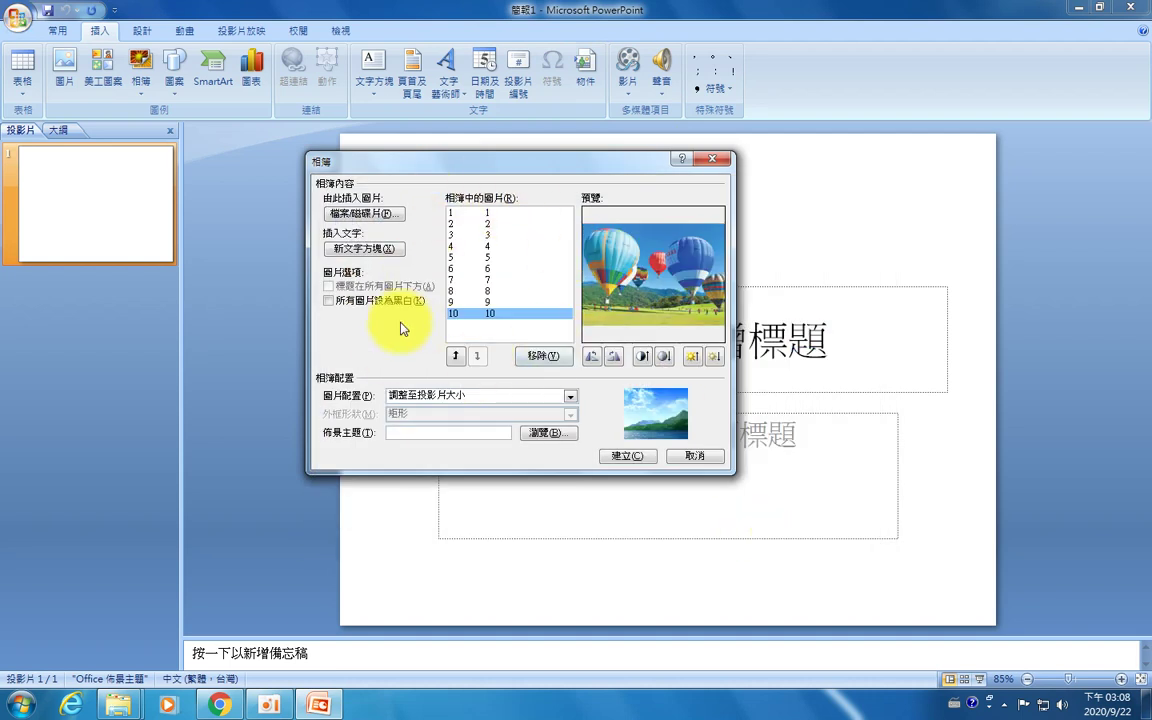
# Step: Move picture 4, the city skyline, to the top of the order, keeping it landscape
pyautogui.click(488, 213)
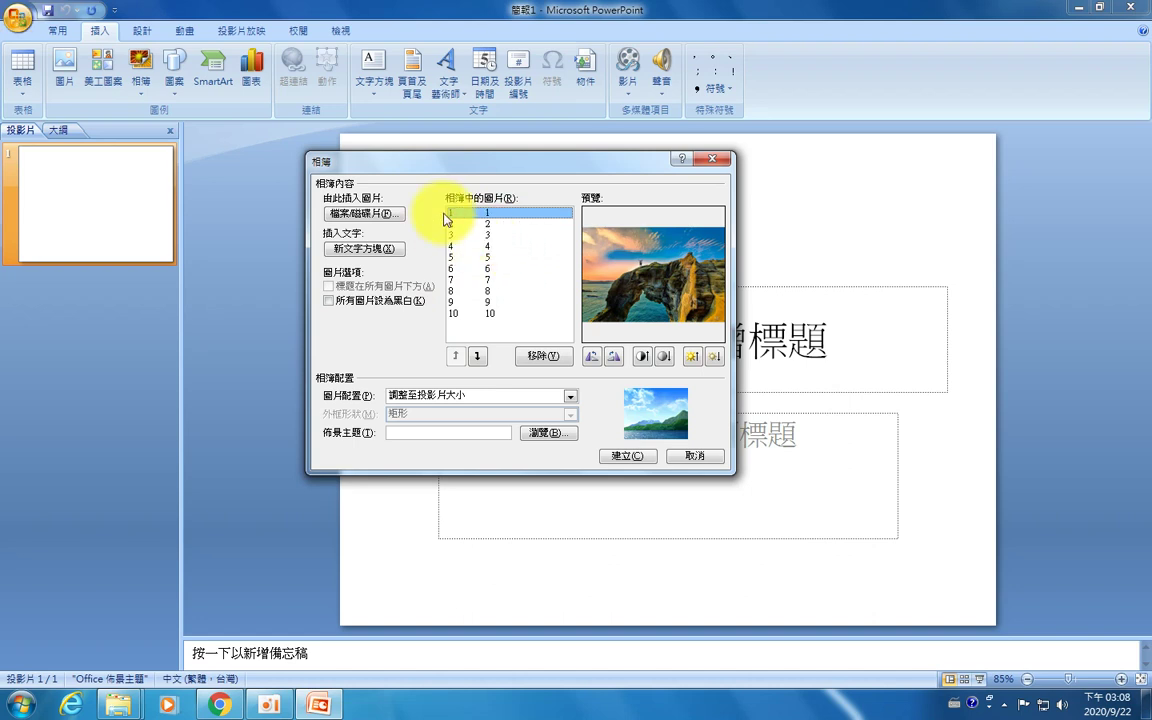
pyautogui.click(488, 226)
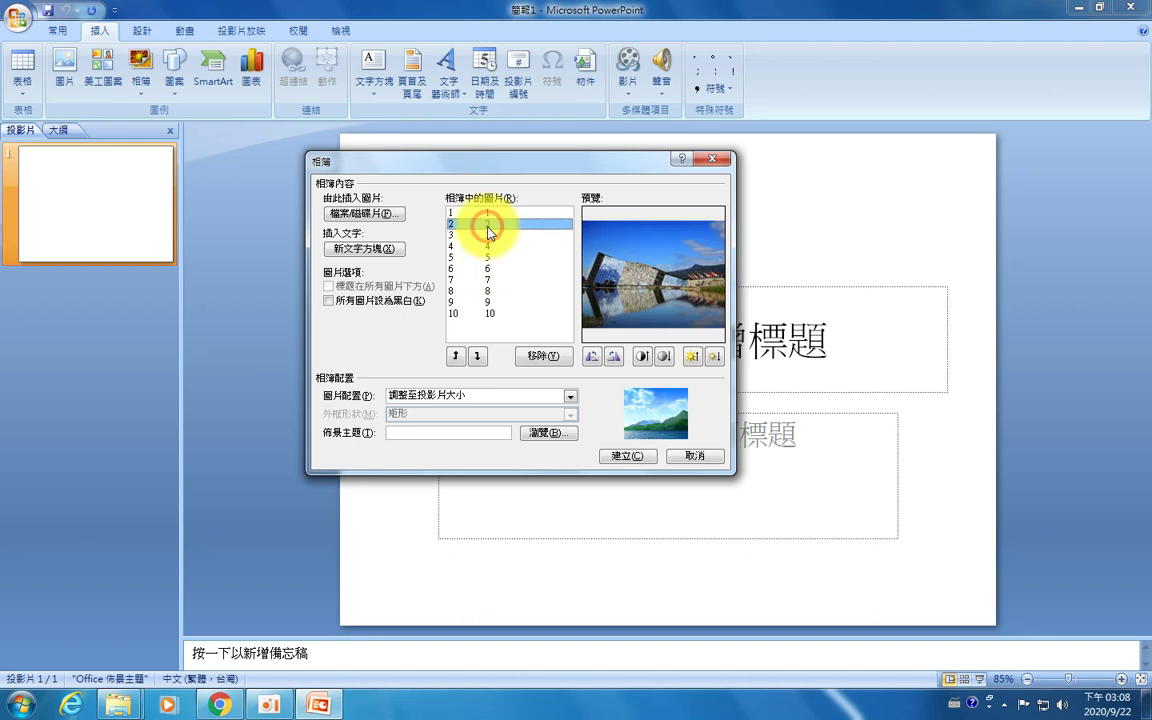
pyautogui.click(489, 245)
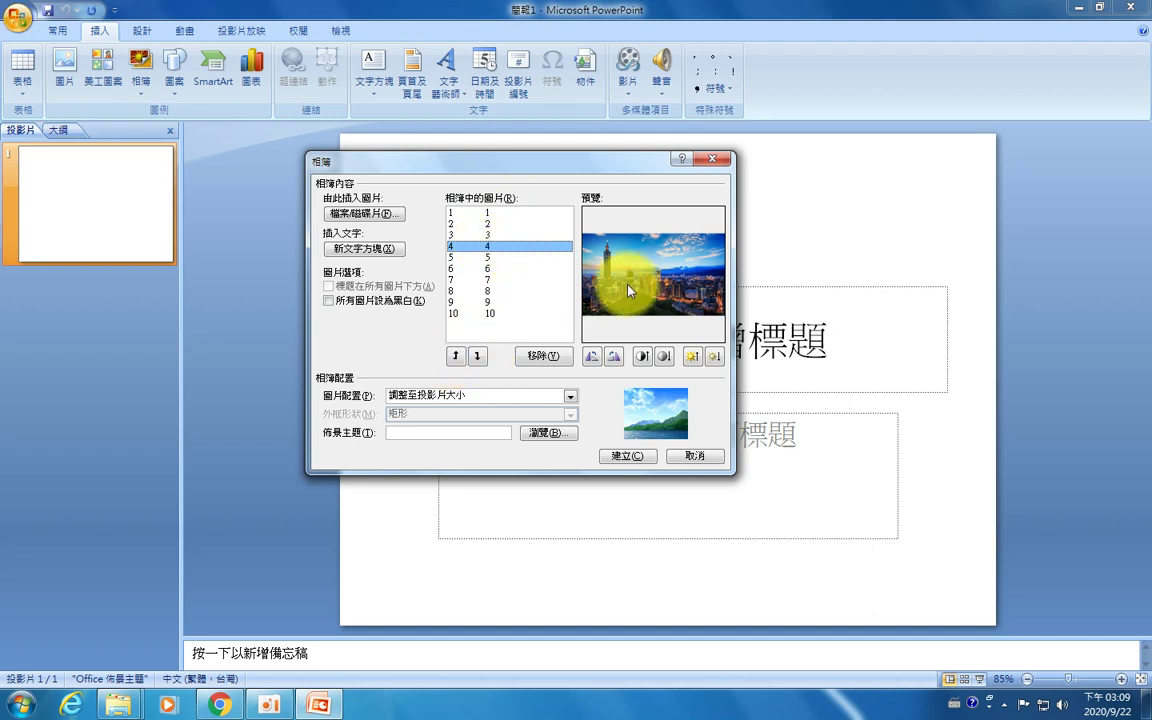
pyautogui.click(456, 358)
pyautogui.click(456, 358)
pyautogui.click(456, 357)
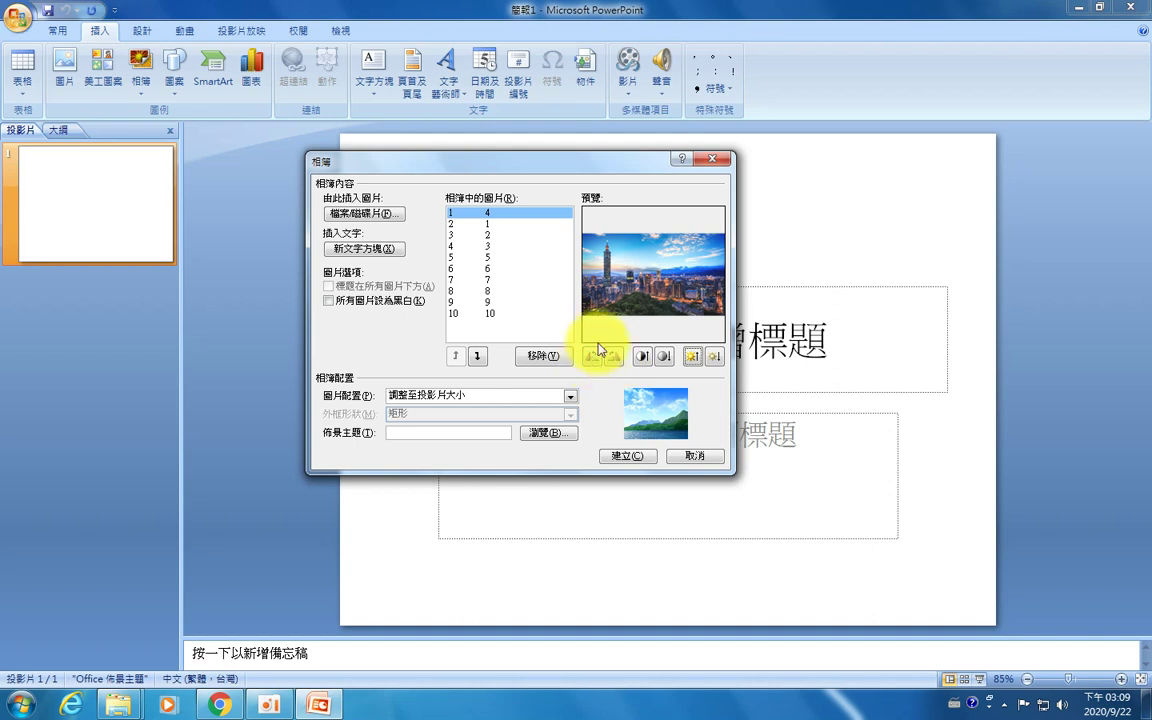
pyautogui.click(592, 357)
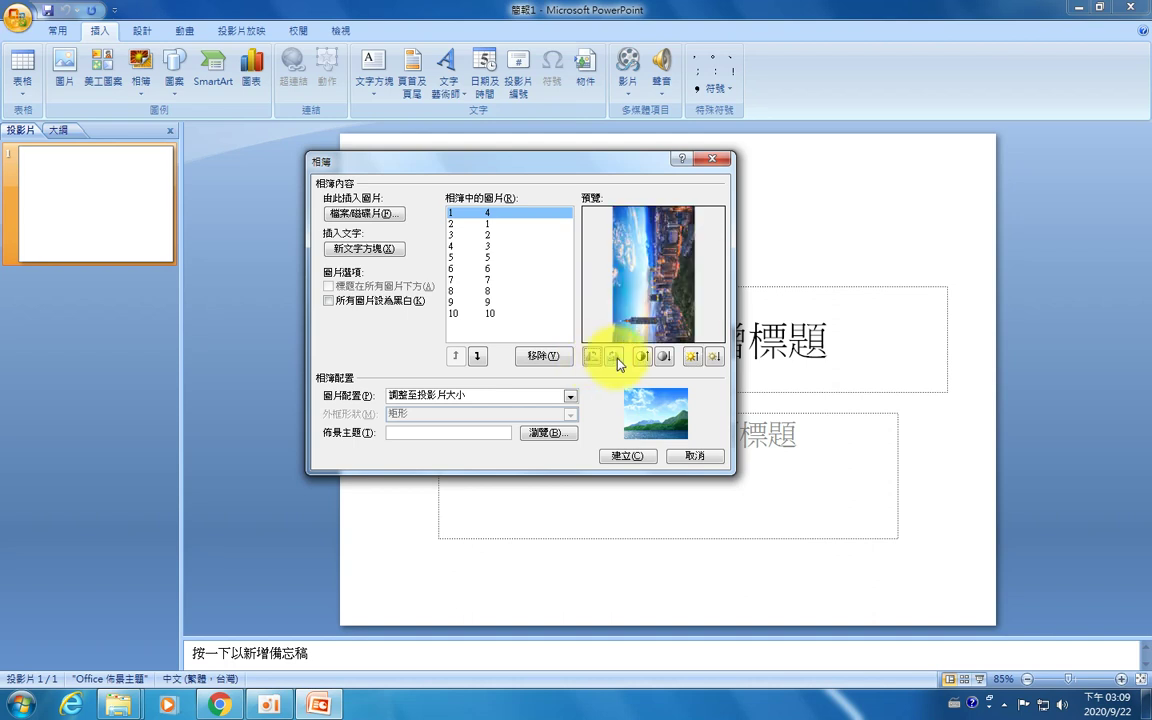
pyautogui.click(612, 357)
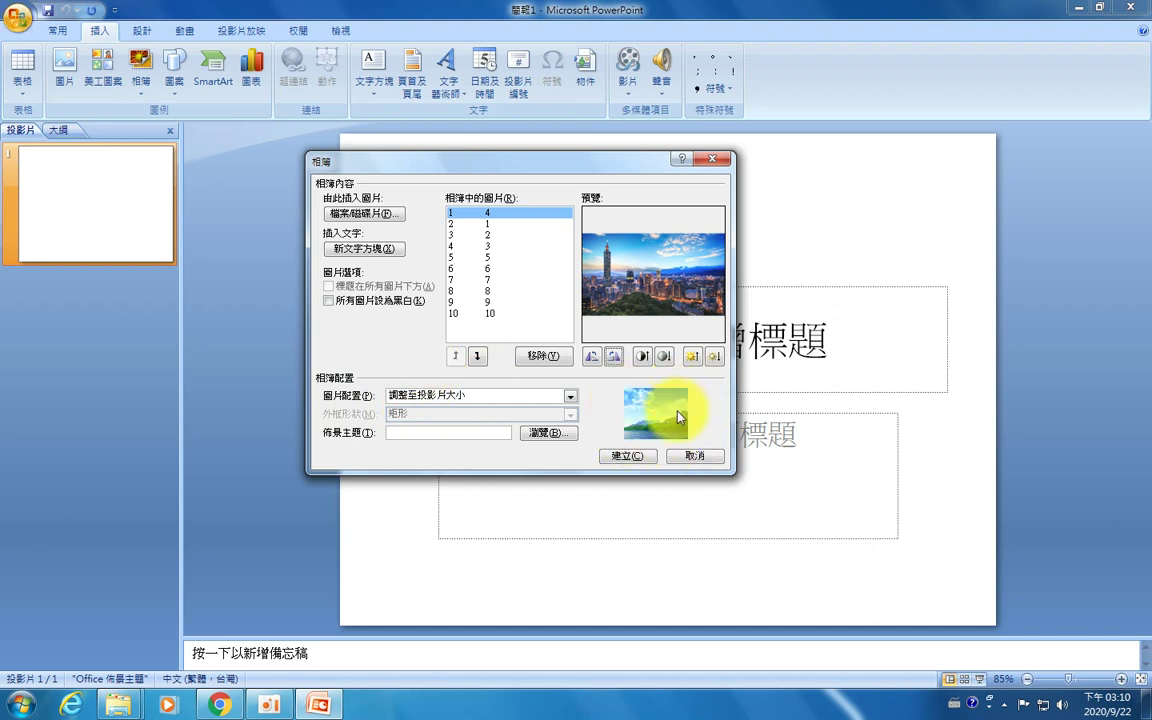
pyautogui.click(493, 396)
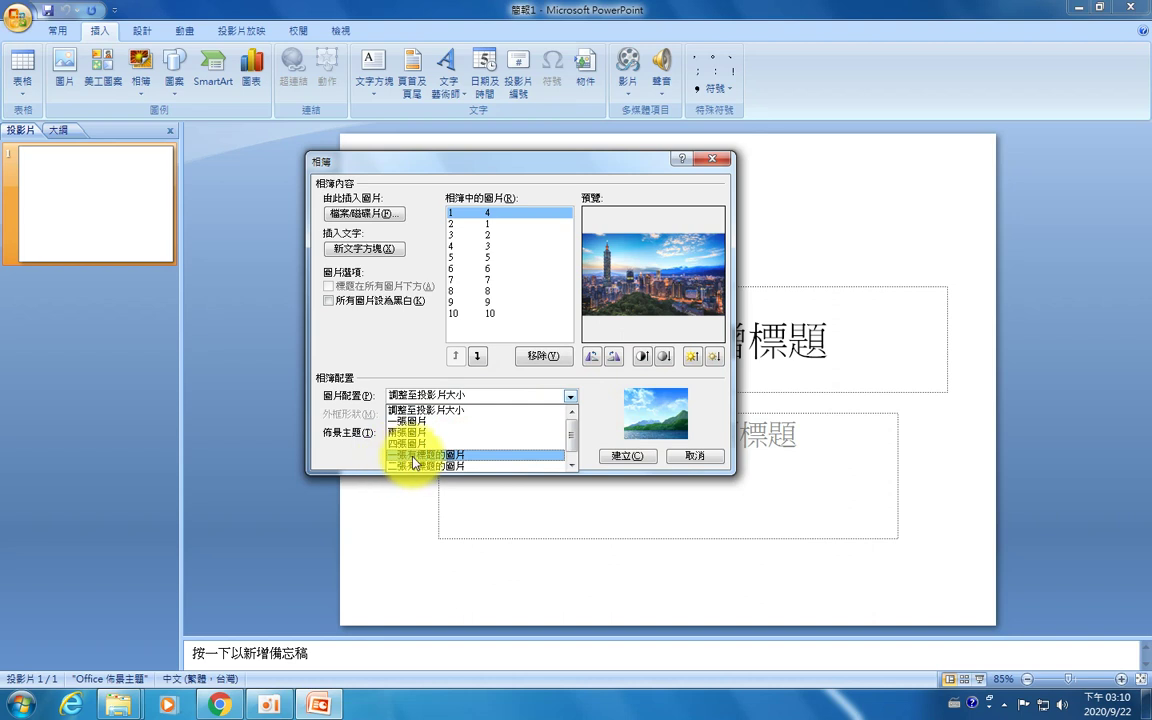
# Step: Create the album with the '1 picture with title' layout and a Compound Frame, Black (複合框架, 黑色)
pyautogui.click(461, 459)
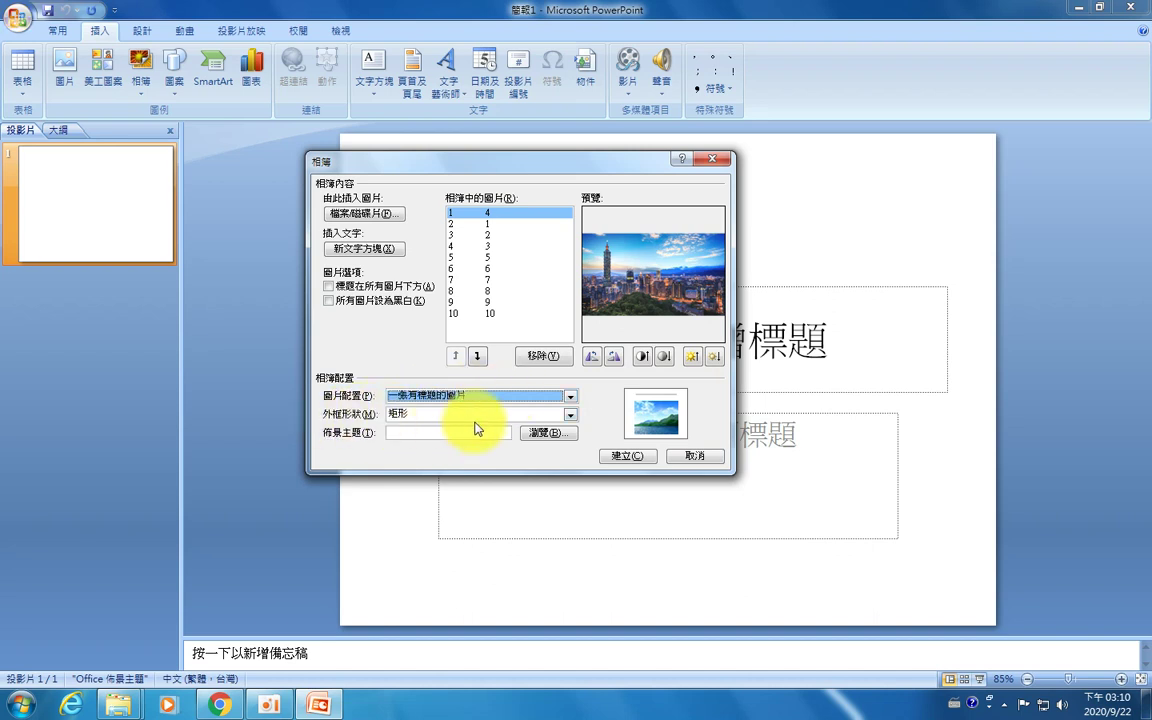
pyautogui.click(572, 414)
pyautogui.click(440, 447)
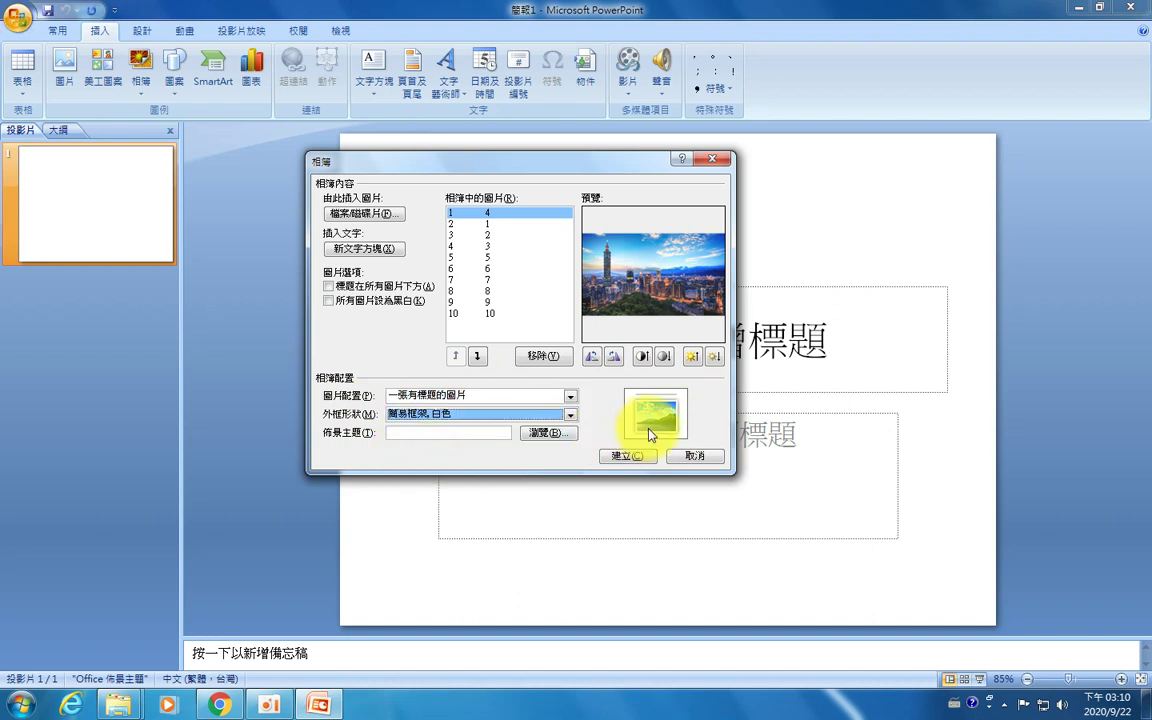
pyautogui.click(571, 414)
pyautogui.click(471, 459)
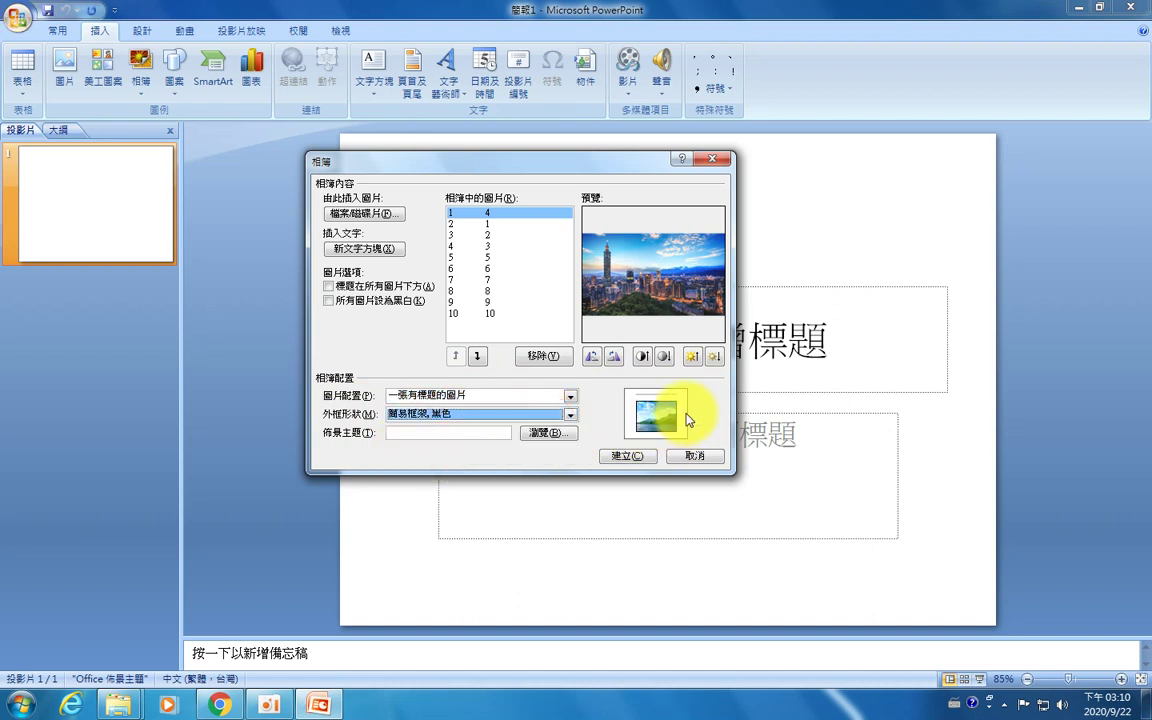
pyautogui.click(530, 414)
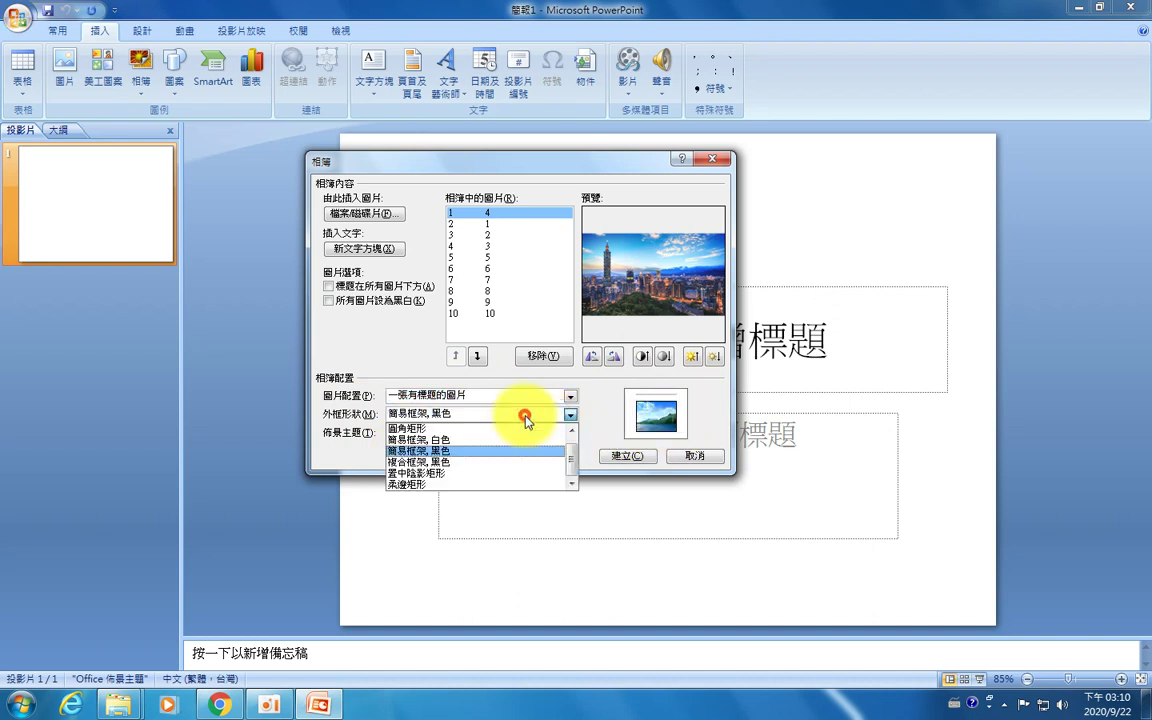
pyautogui.click(407, 466)
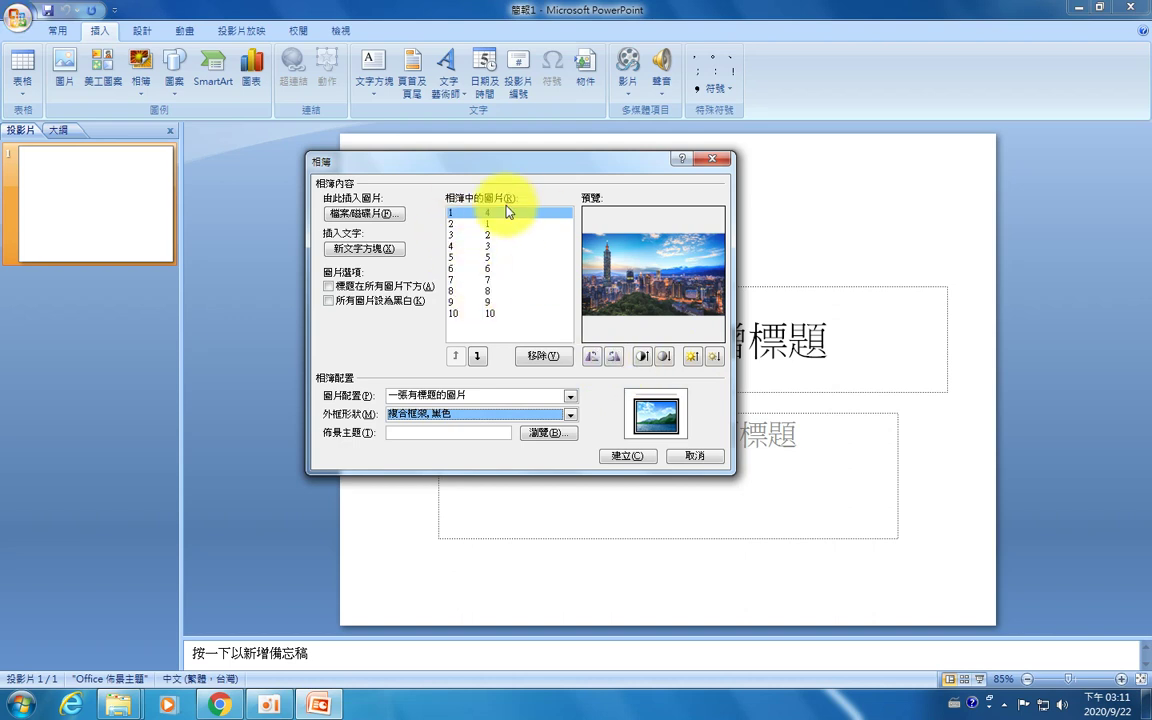
pyautogui.click(628, 457)
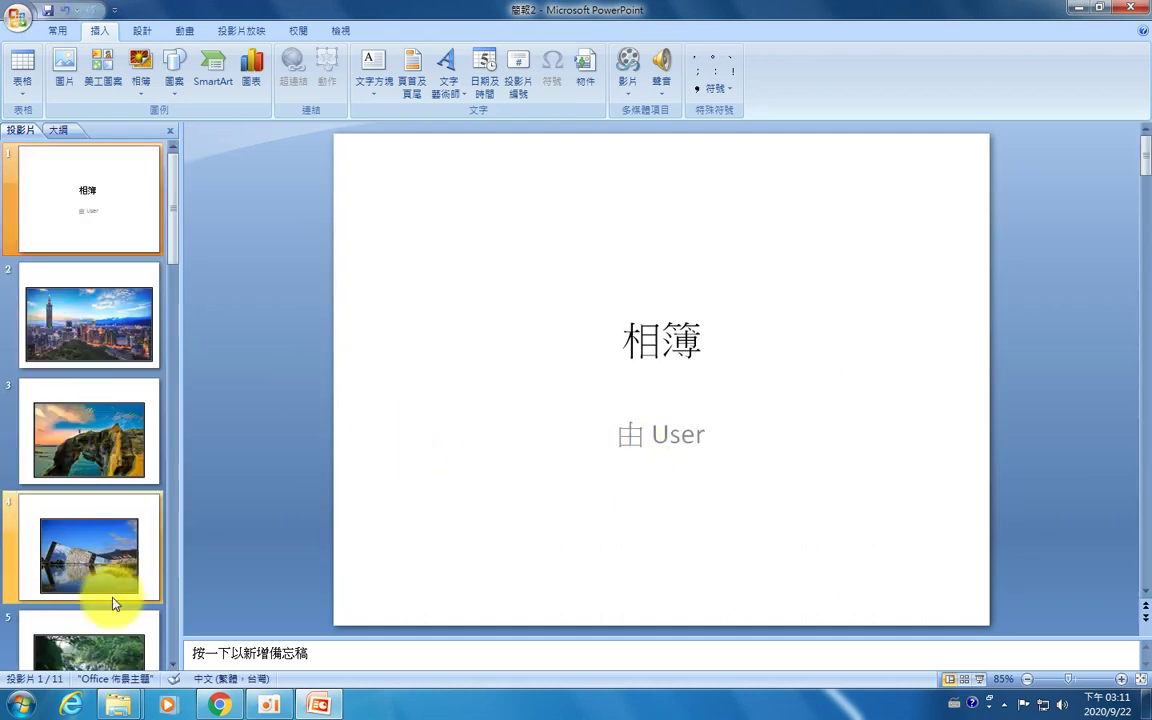
# Step: Browse the slide thumbnails and display slide 2 with the framed skyline photo
pyautogui.scroll(-5, 103, 643)
pyautogui.scroll(-3, 117, 641)
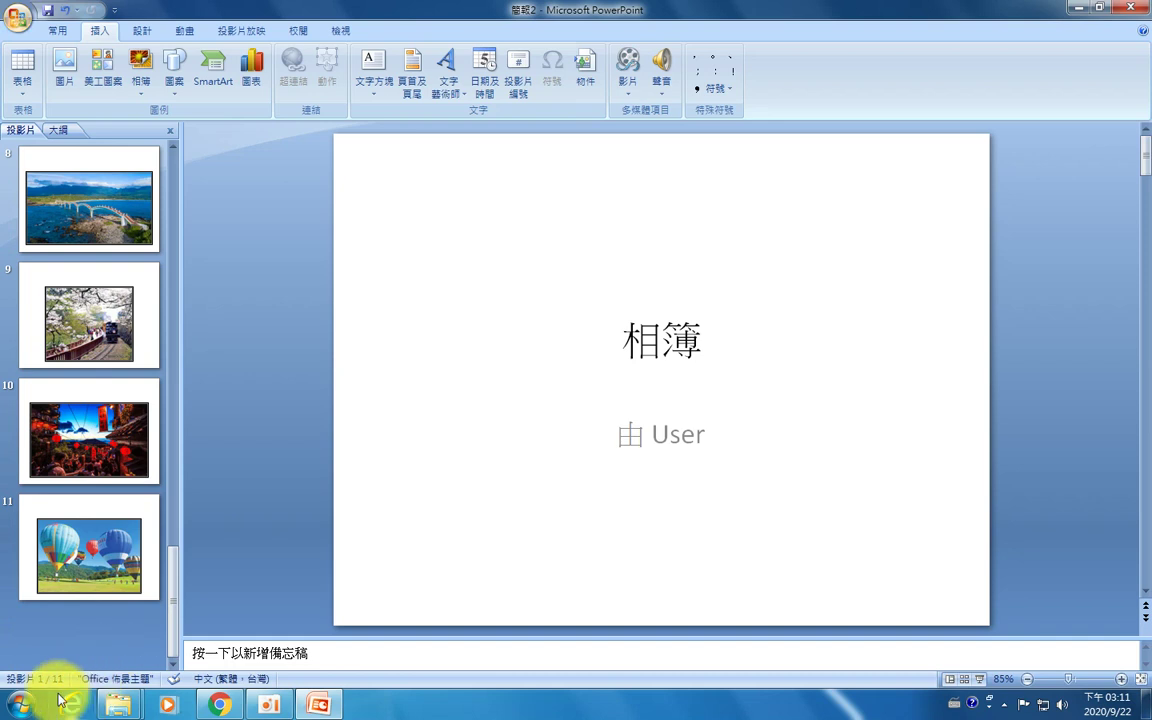
pyautogui.scroll(8, 119, 522)
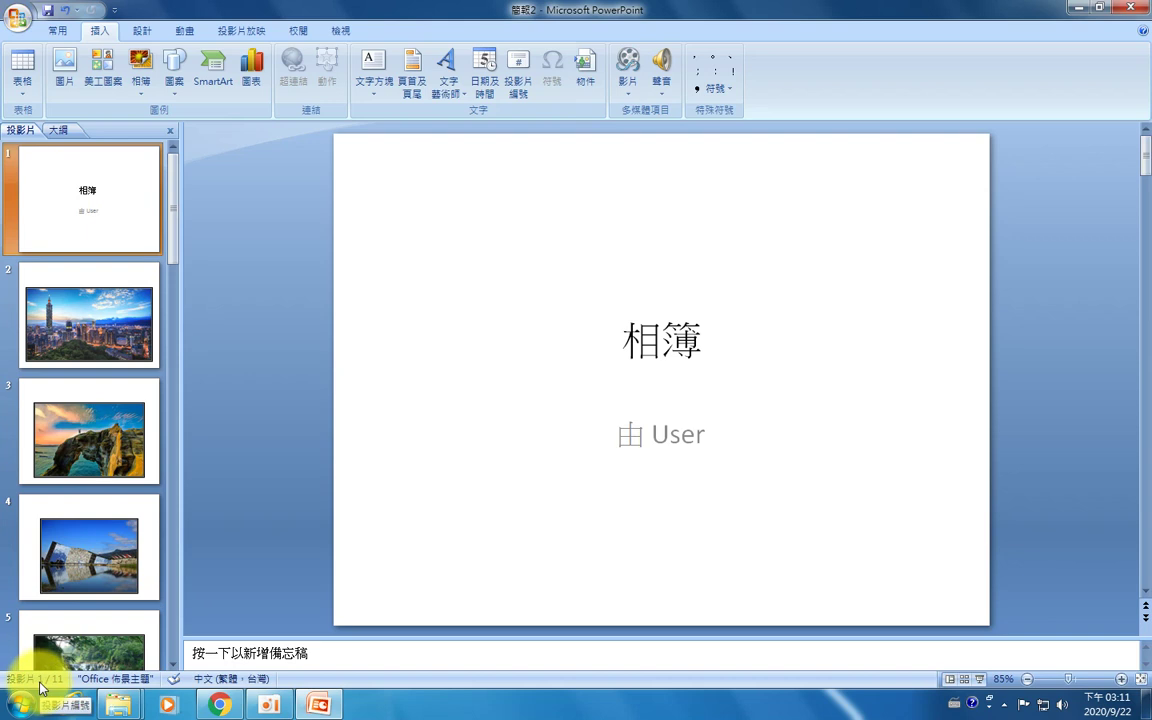
pyautogui.click(106, 345)
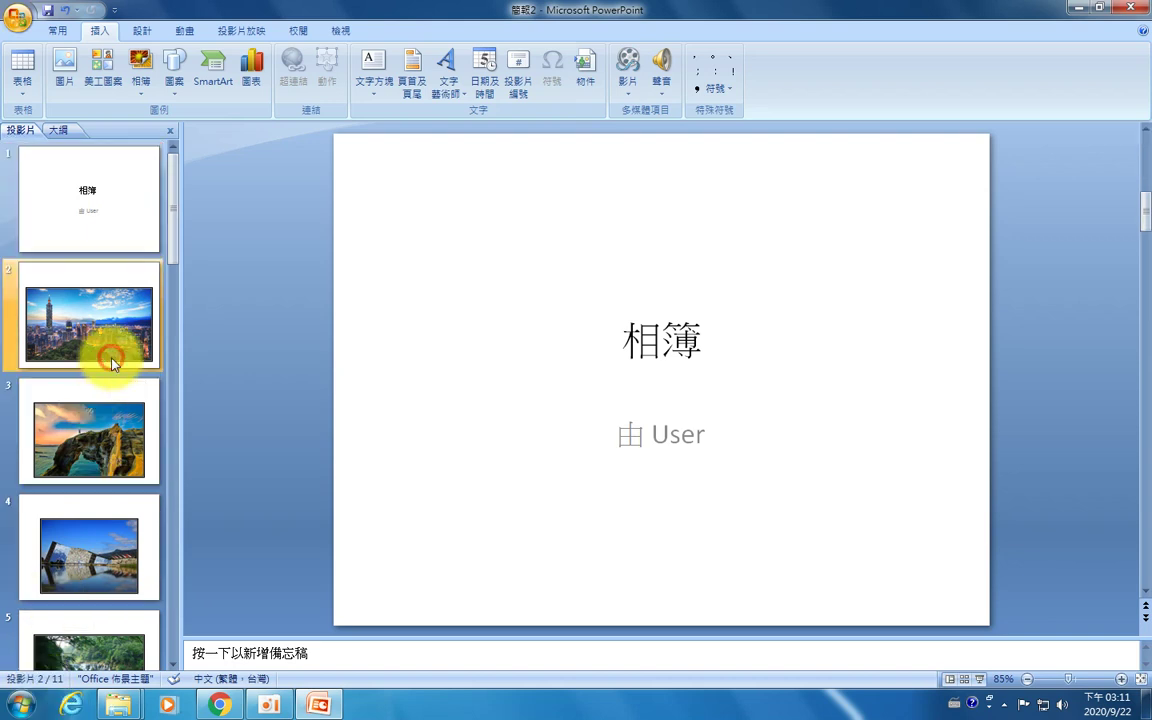
pyautogui.click(110, 225)
pyautogui.click(112, 309)
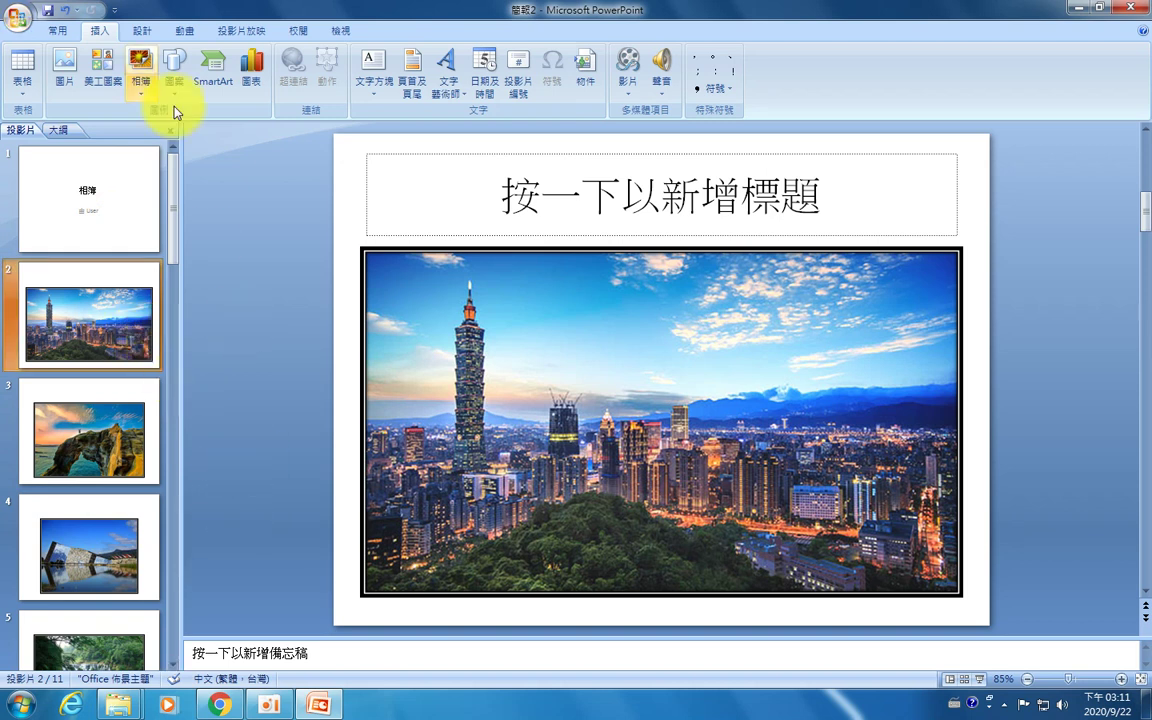
# Step: Open and dismiss the Photo Album menu on the Insert tab
pyautogui.click(141, 78)
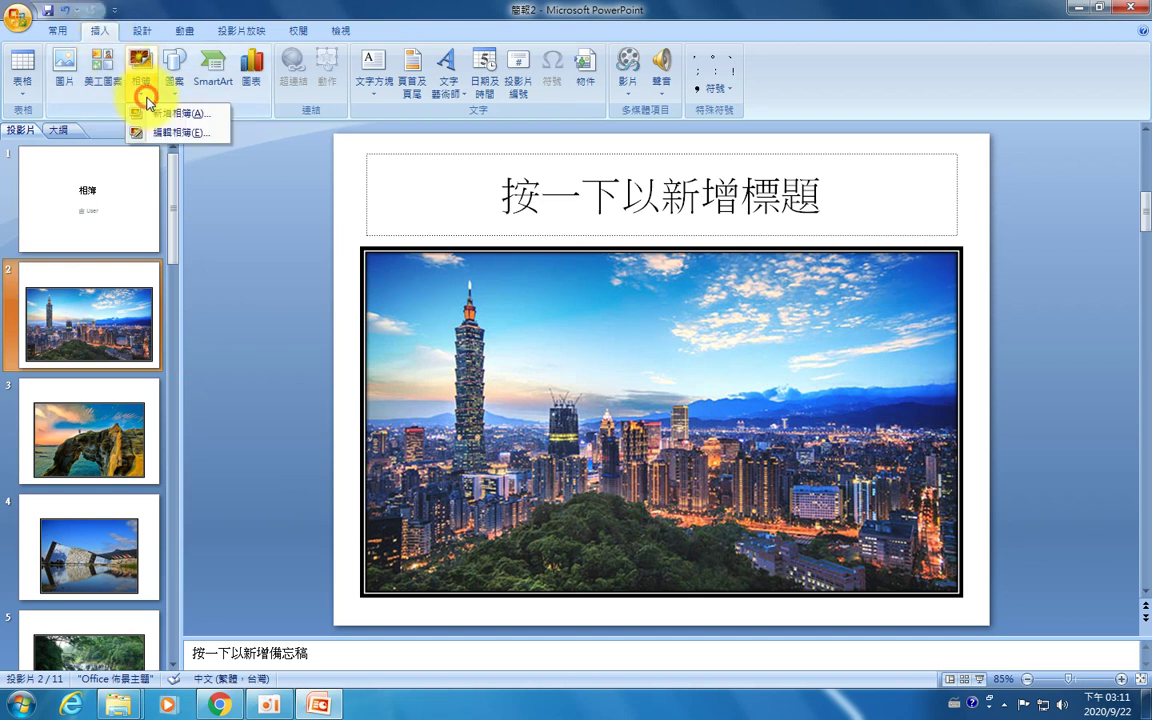
pyautogui.click(272, 265)
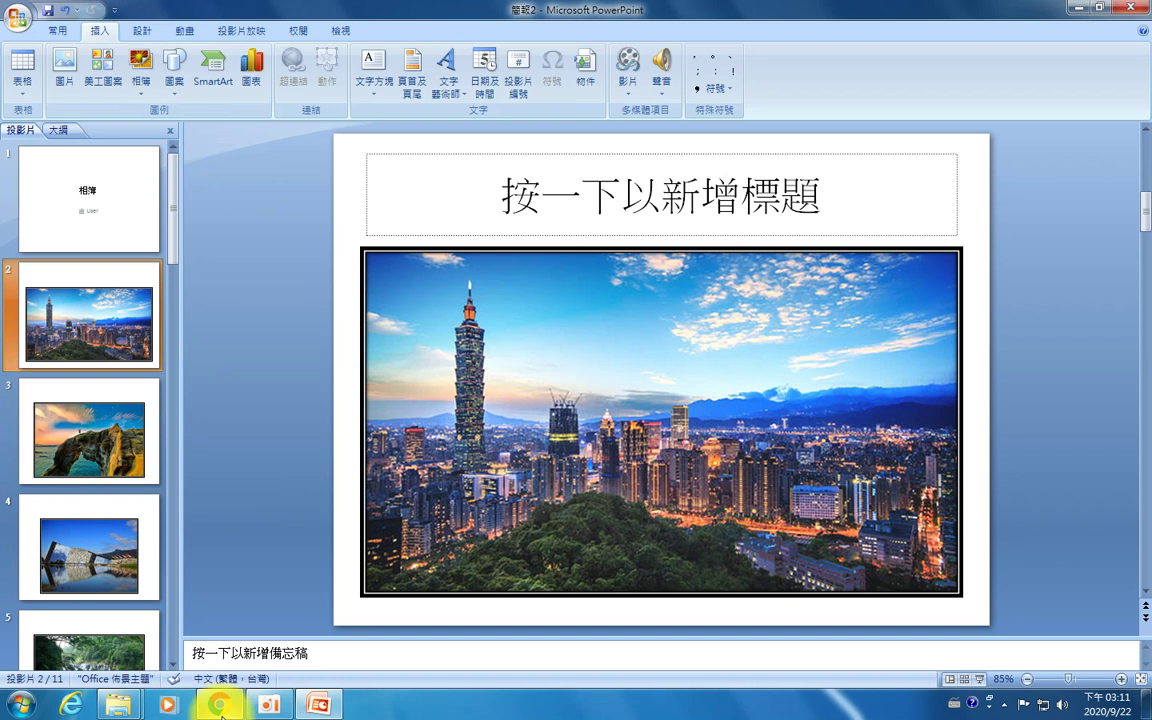
pyautogui.moveTo(222, 716)
pyautogui.click(270, 705)
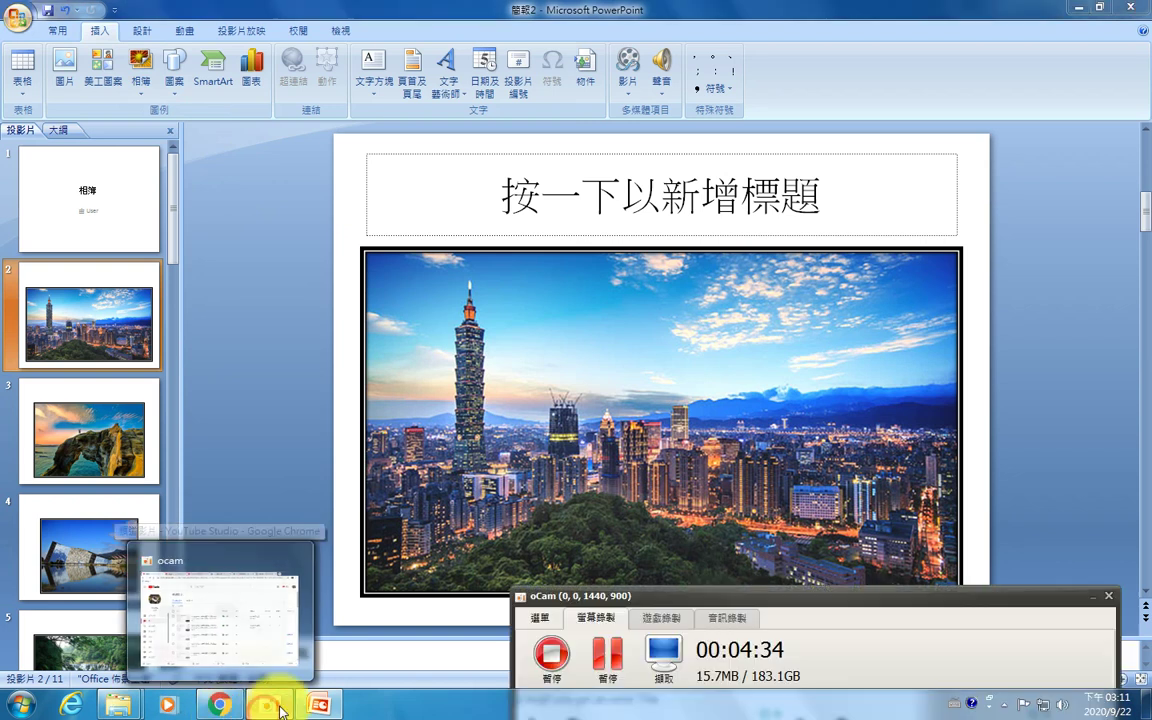